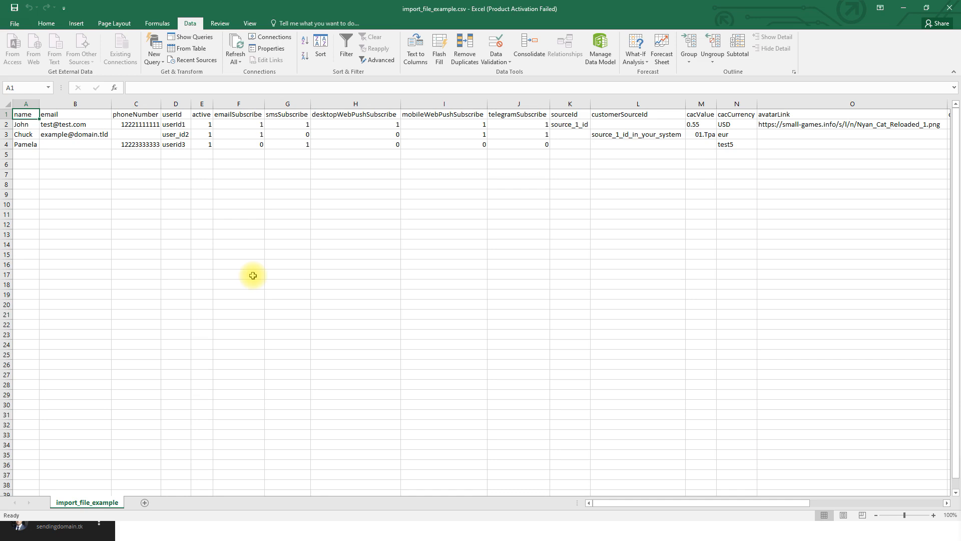
# - Upload Contacts for import.csv to add or update contacts, confirm permission to add the persons, and continue to field matching
pyautogui.moveTo(600, 505); pyautogui.dragTo(652, 501)
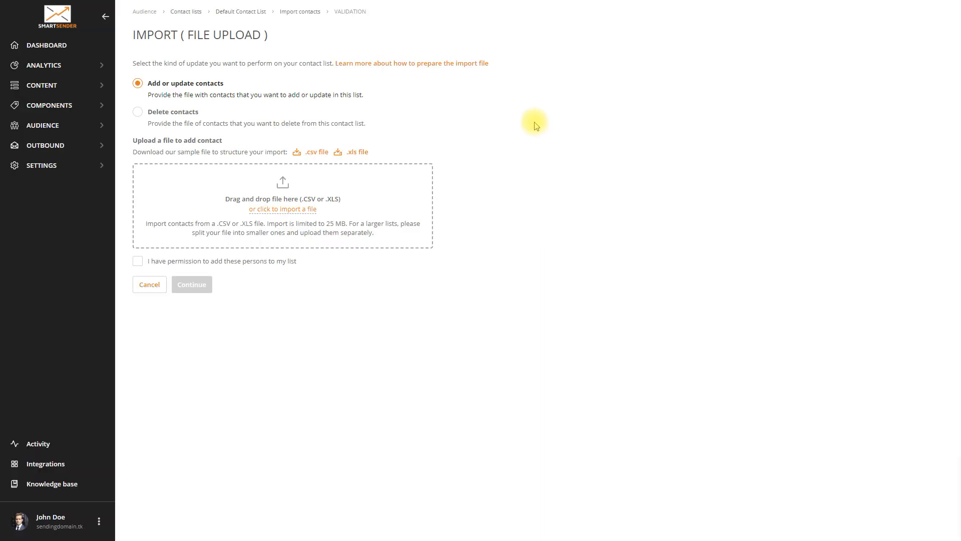
pyautogui.click(283, 209)
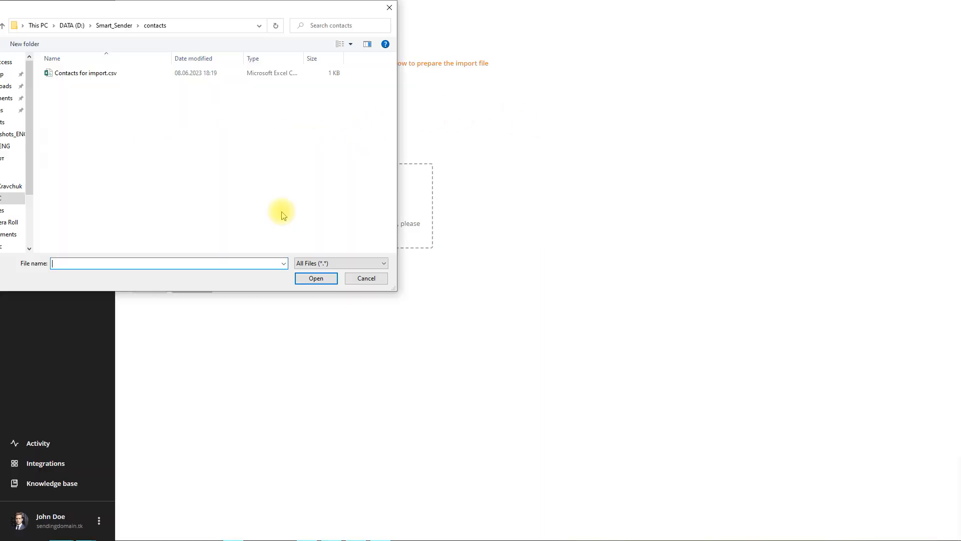
pyautogui.click(108, 73)
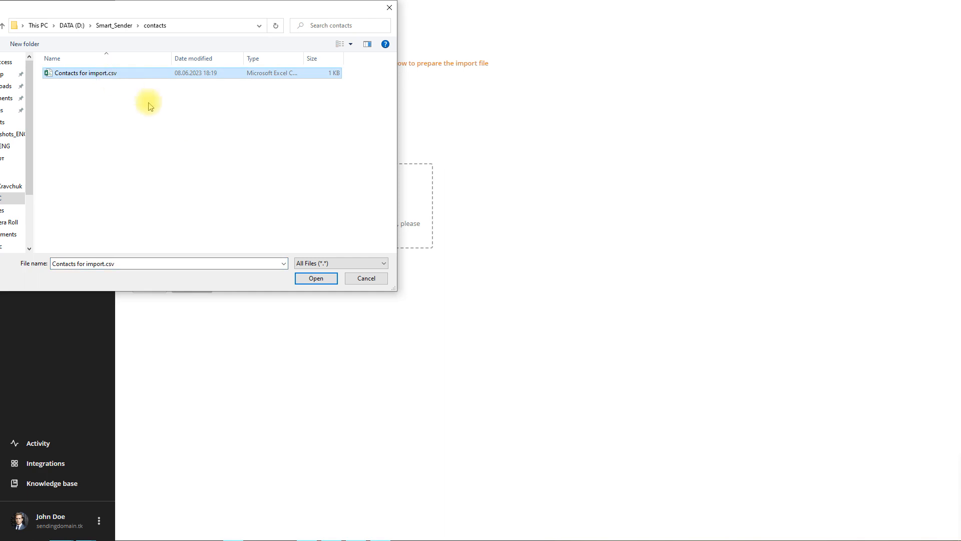
pyautogui.click(311, 278)
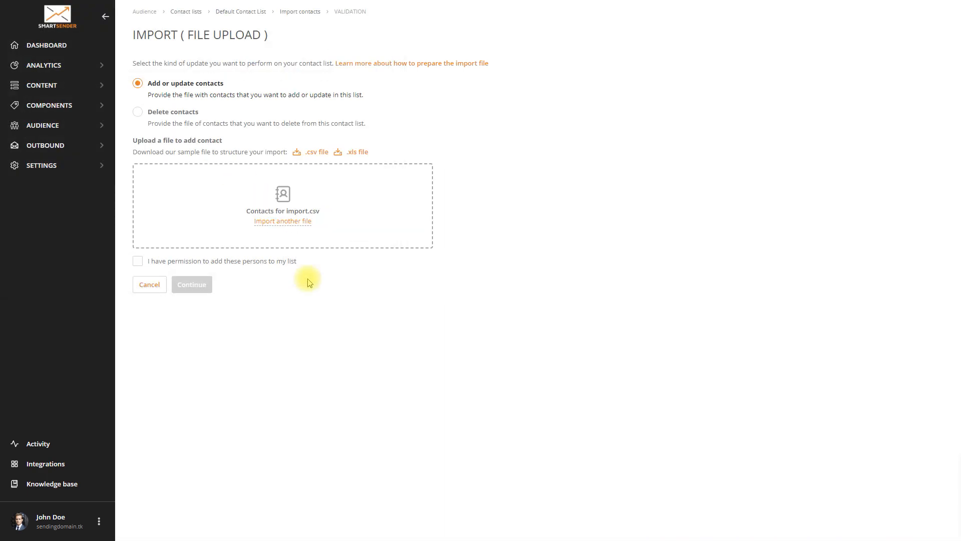
pyautogui.click(137, 261)
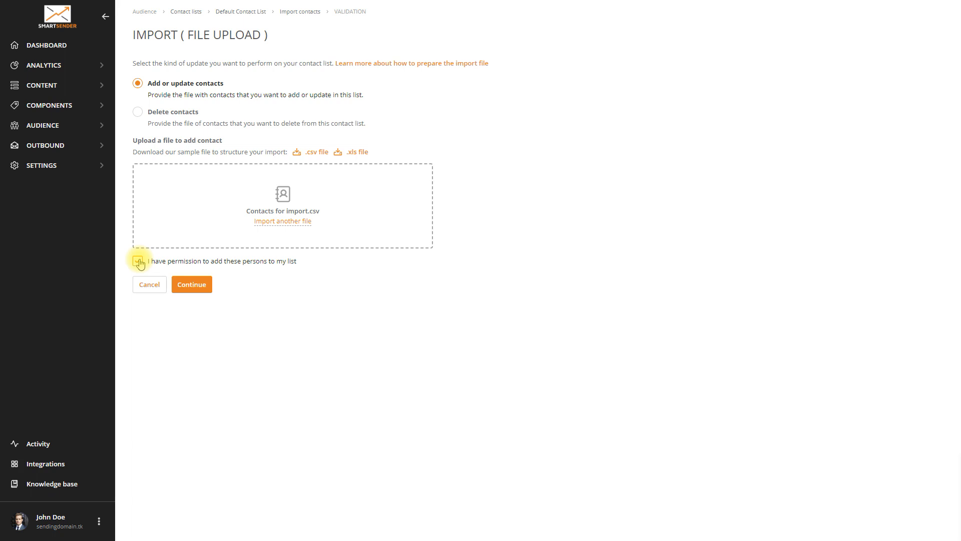
pyautogui.click(194, 283)
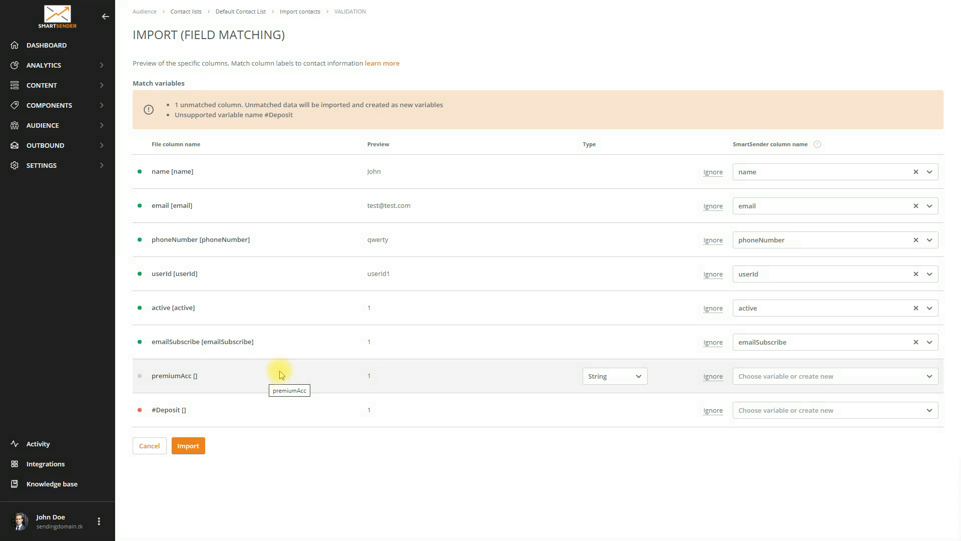
# - Create a new String variable named deposit as the match for the #Deposit column
pyautogui.click(639, 377)
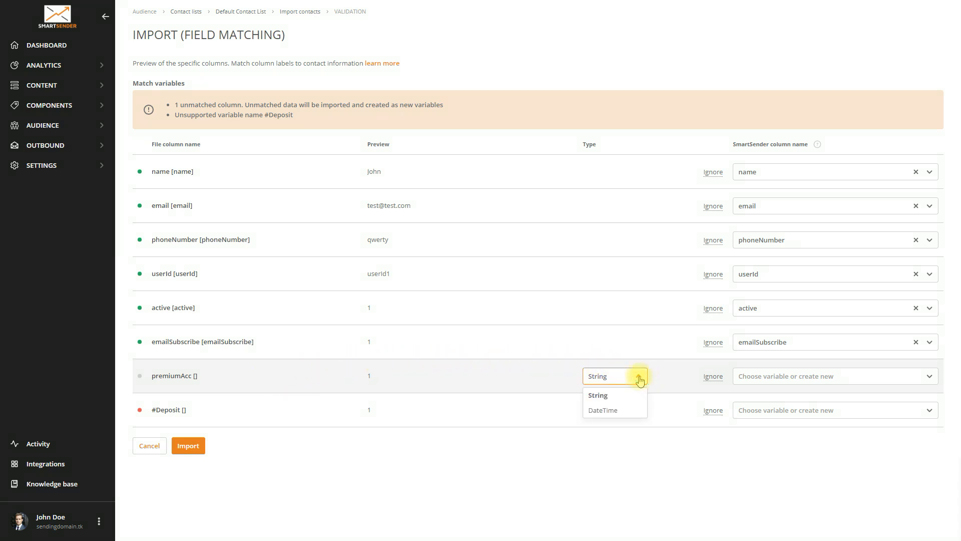
pyautogui.click(639, 379)
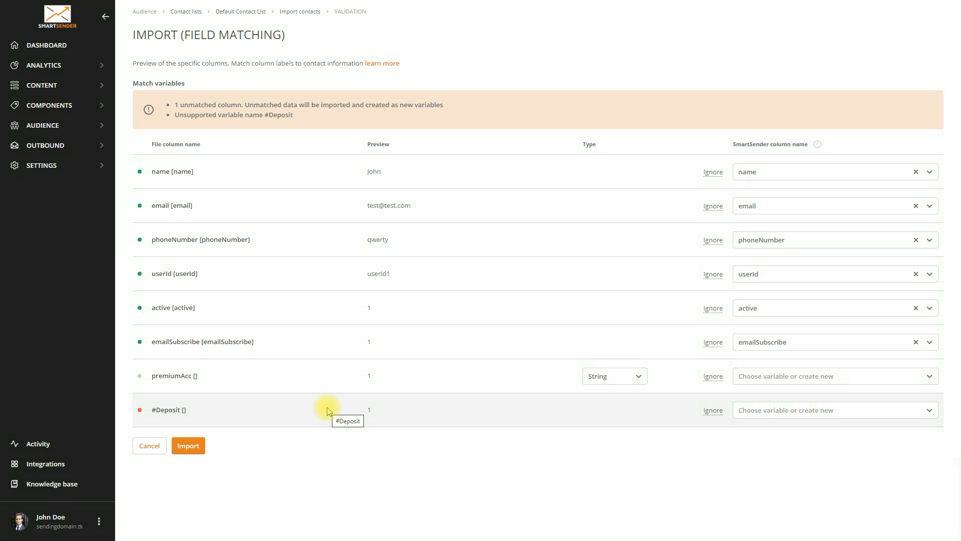
pyautogui.click(741, 411)
pyautogui.scroll(-3, 755, 356)
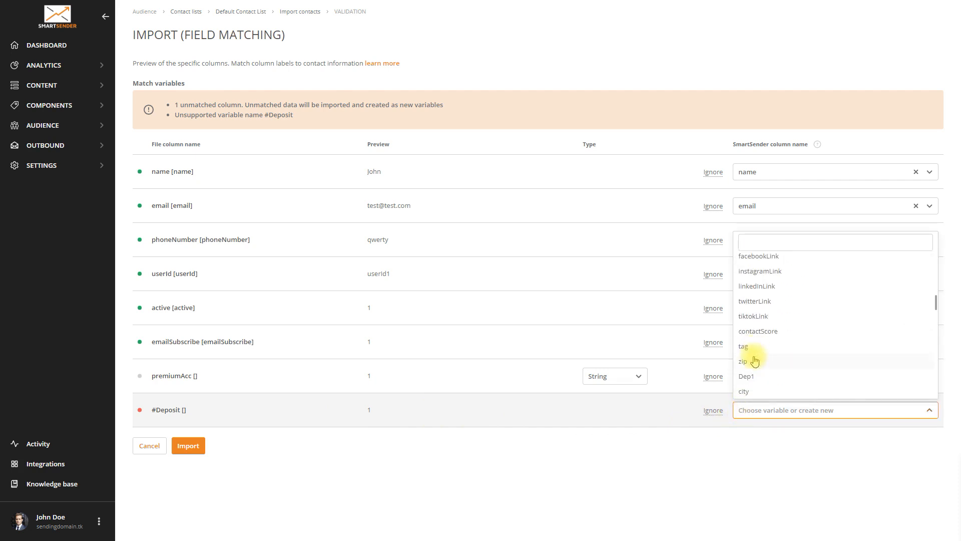
pyautogui.scroll(3, 755, 357)
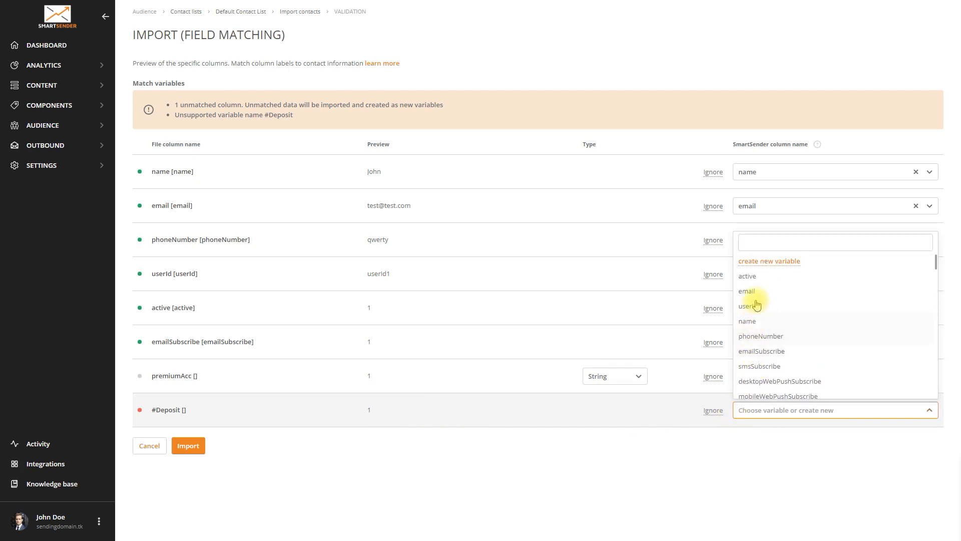
pyautogui.click(759, 262)
pyautogui.click(344, 260)
pyautogui.write('deposit')
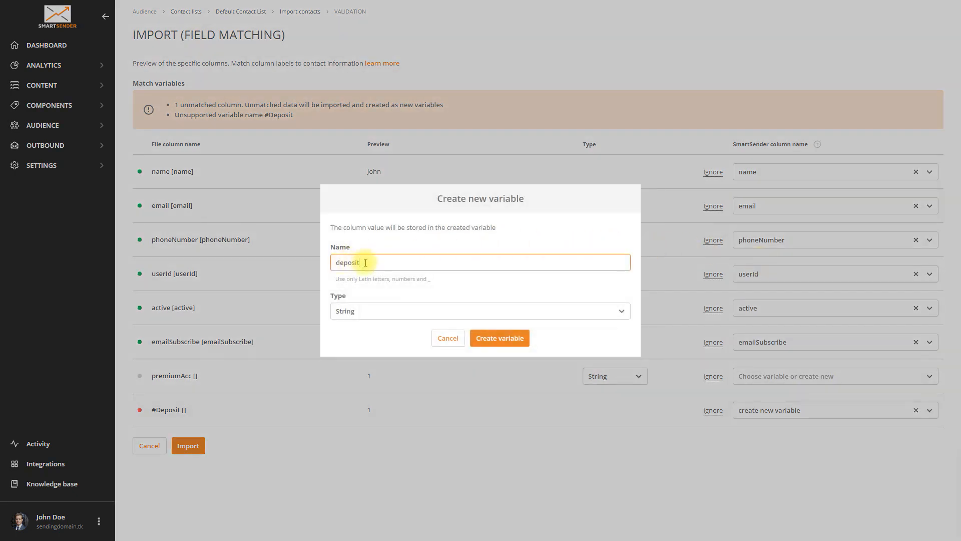
pyautogui.click(495, 339)
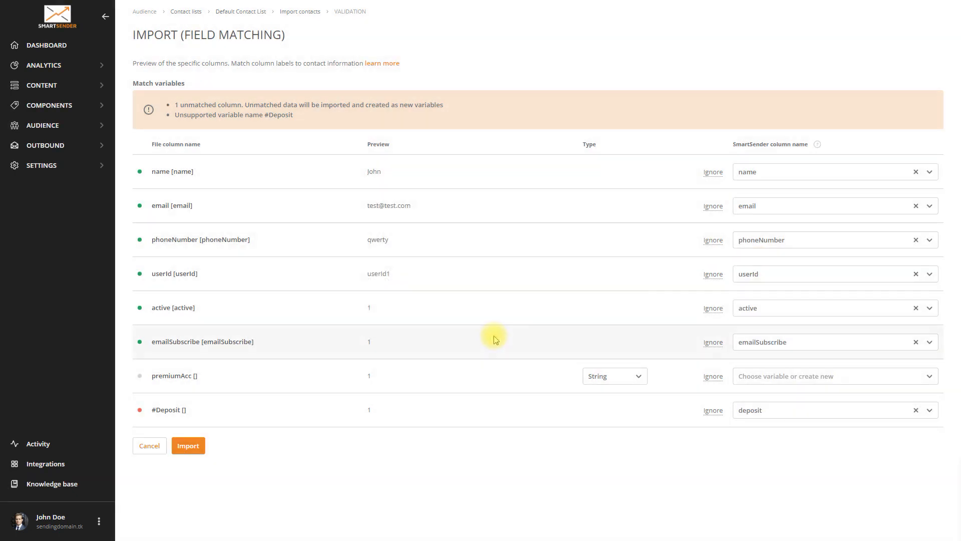
# - Set the #Deposit column to be ignored and start the contact import
pyautogui.click(717, 413)
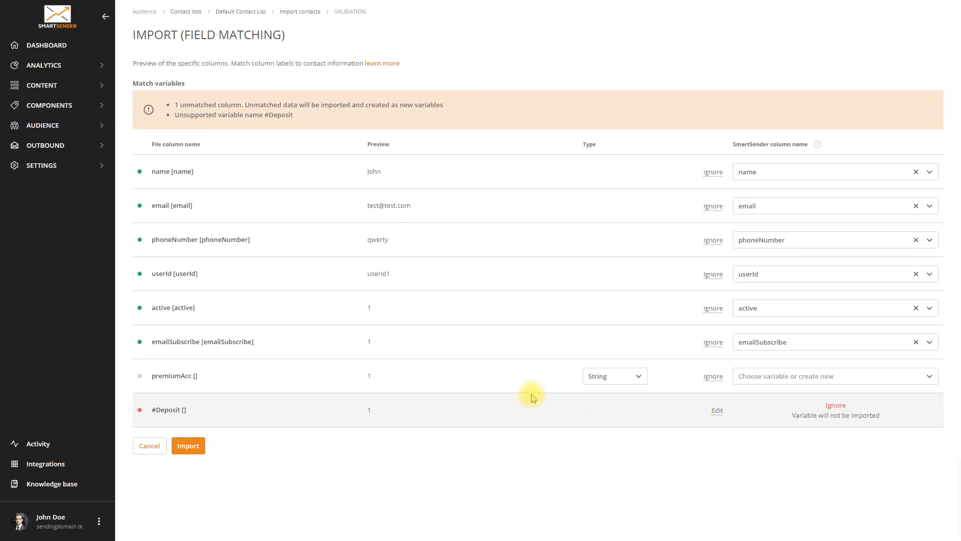
pyautogui.click(198, 445)
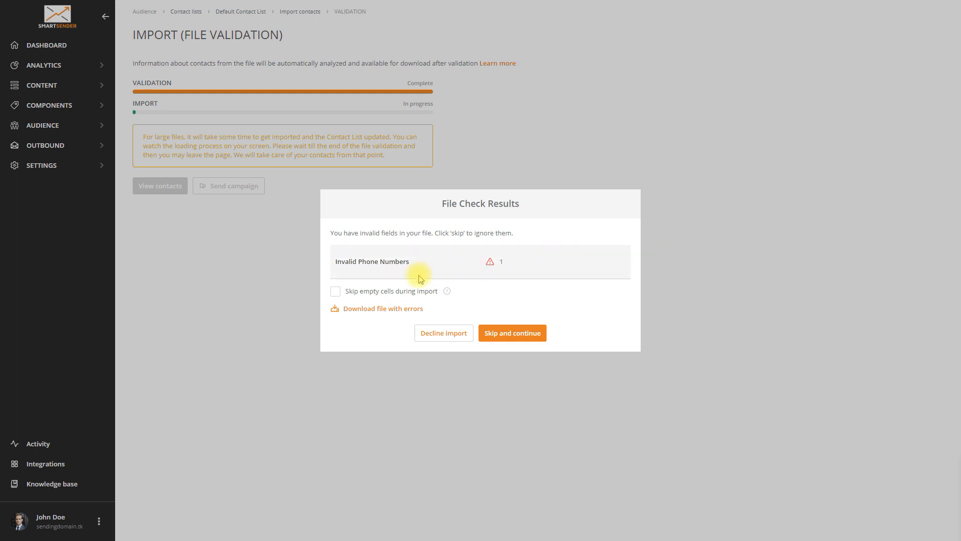
# - Save the file with errors as import_2023-06-08_18_49.csv and continue the import, skipping the invalid fields but not empty cells
pyautogui.click(367, 314)
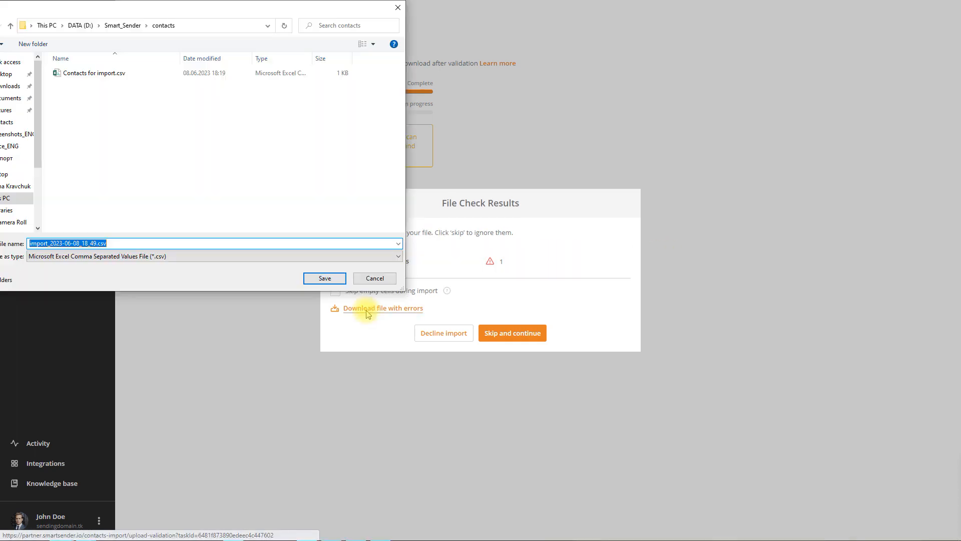
pyautogui.click(325, 279)
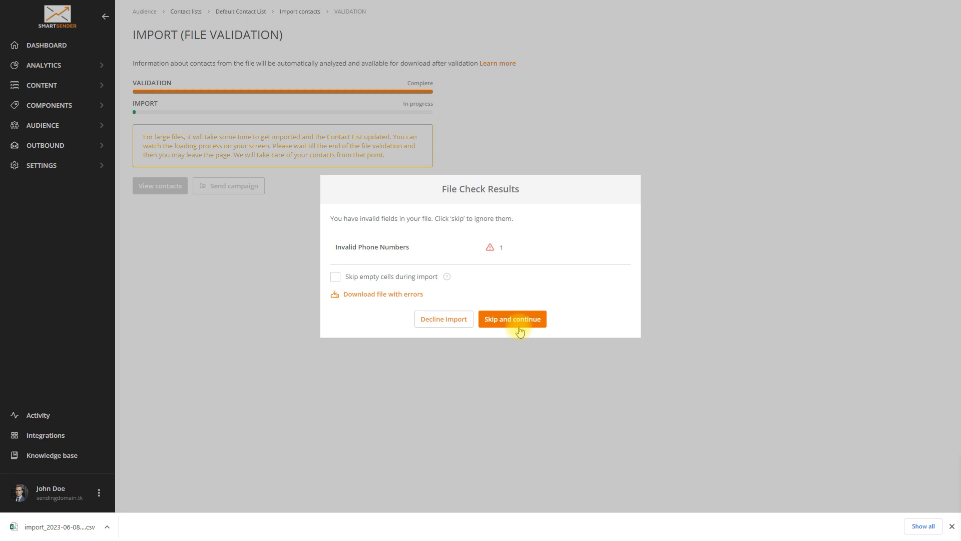
pyautogui.click(336, 277)
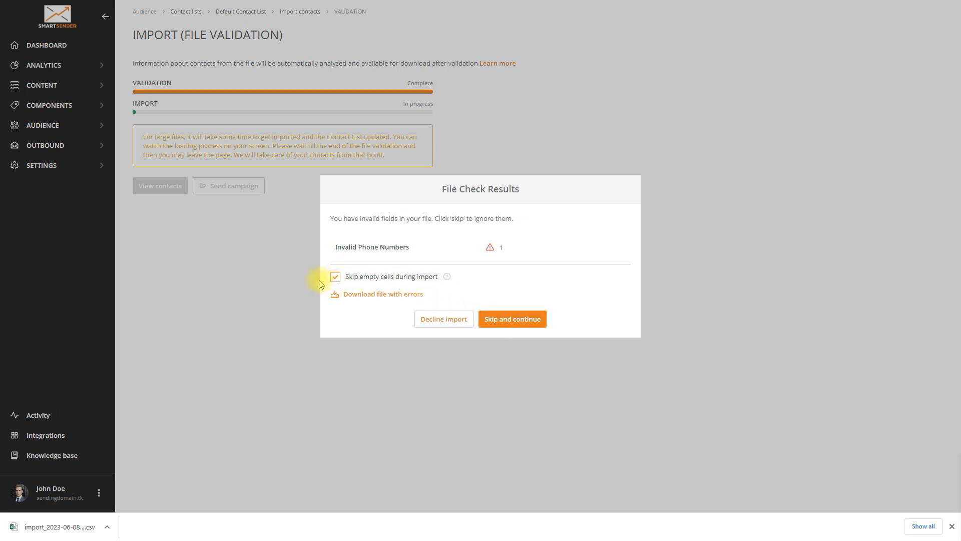
pyautogui.click(334, 278)
pyautogui.click(539, 324)
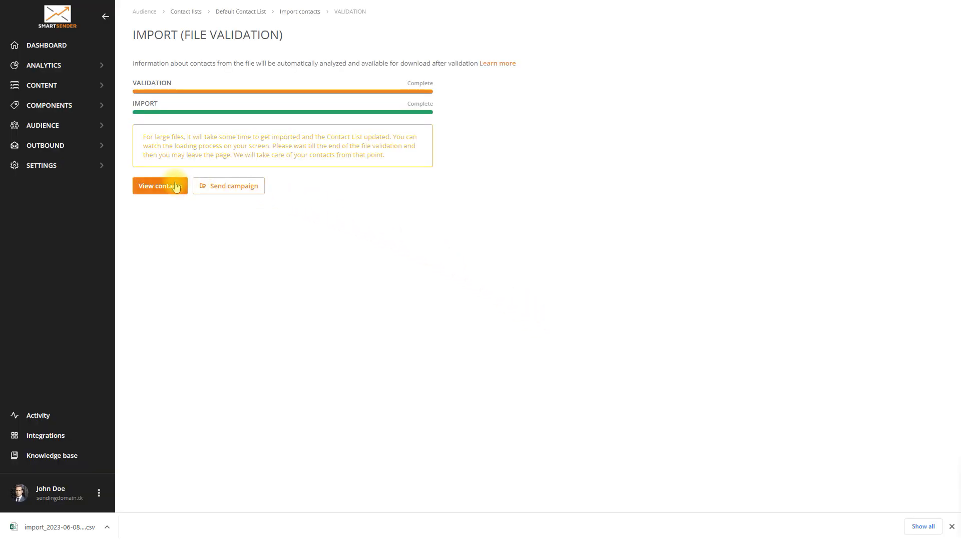
# - View the imported contacts in the Default Contact List
pyautogui.click(174, 187)
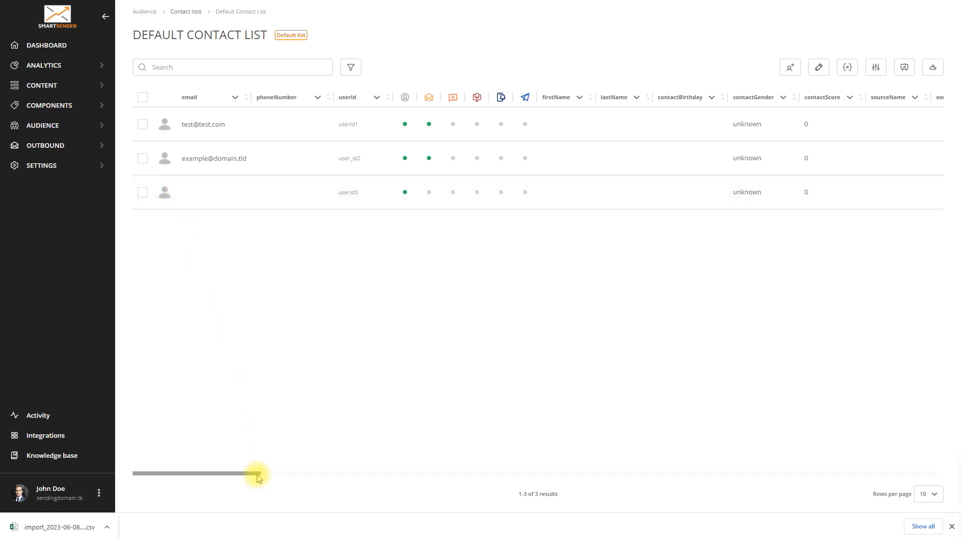
pyautogui.moveTo(257, 474); pyautogui.dragTo(302, 474)
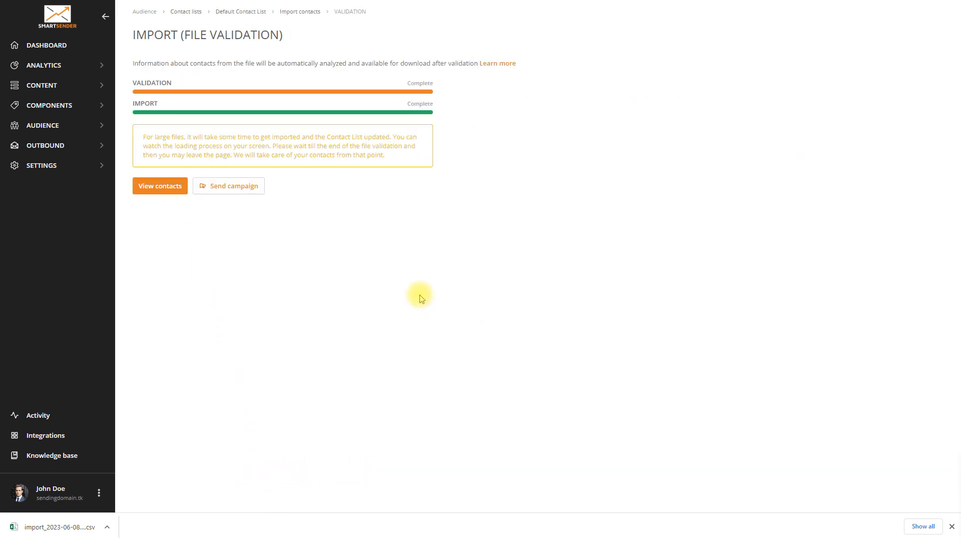
# - Create an email campaign named Deposit for the imported contacts with the Welcome Template and proceed to the second step
pyautogui.click(249, 192)
pyautogui.click(186, 80)
pyautogui.write('Deposit')
pyautogui.click(251, 172)
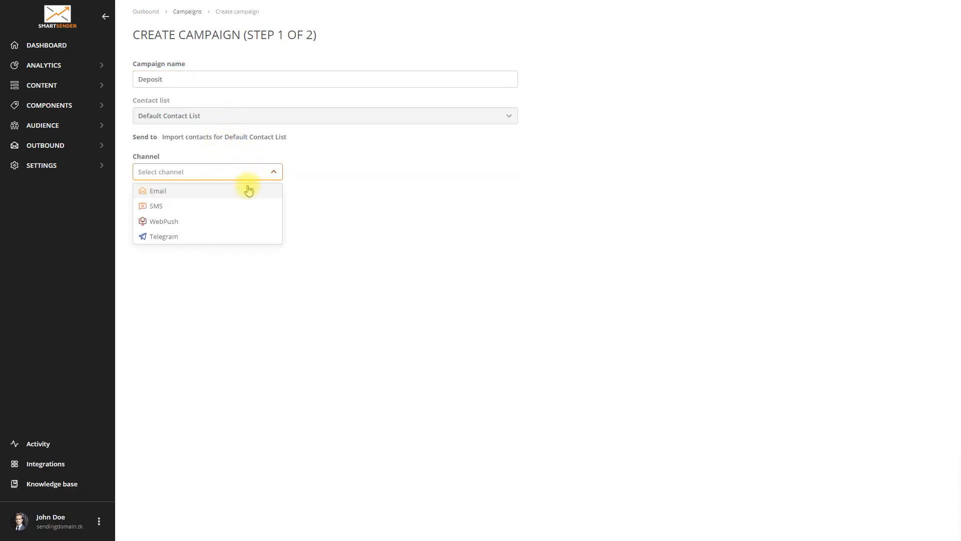
pyautogui.click(249, 191)
pyautogui.click(242, 208)
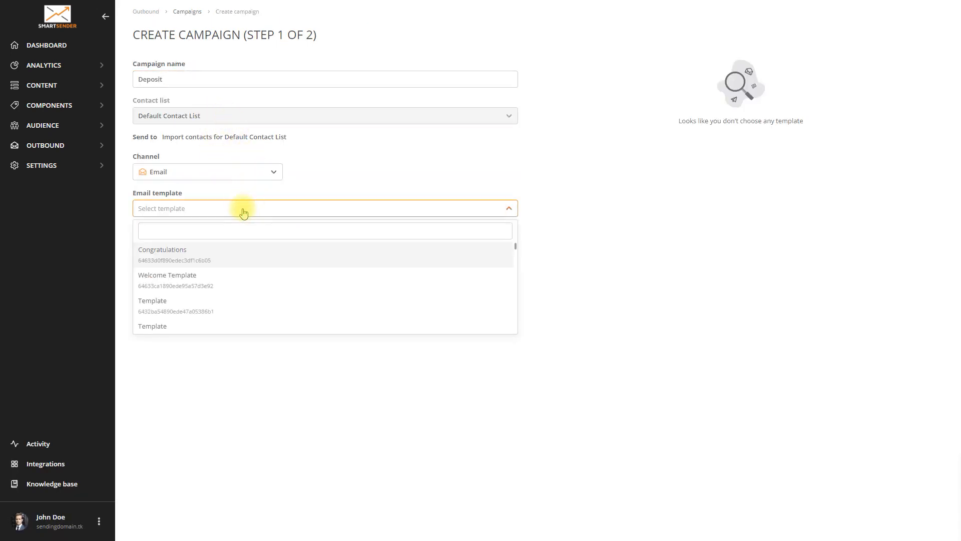
pyautogui.click(238, 277)
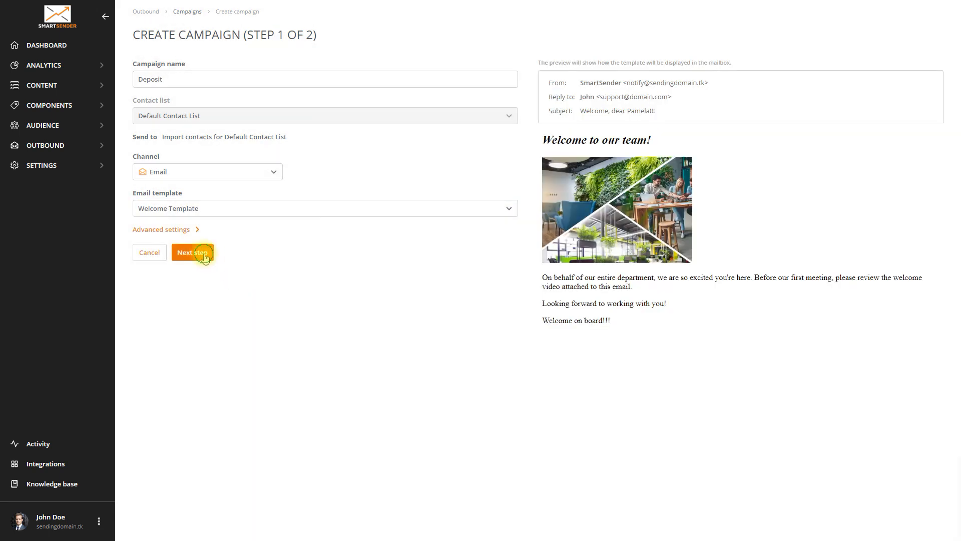
pyautogui.click(205, 256)
pyautogui.click(225, 141)
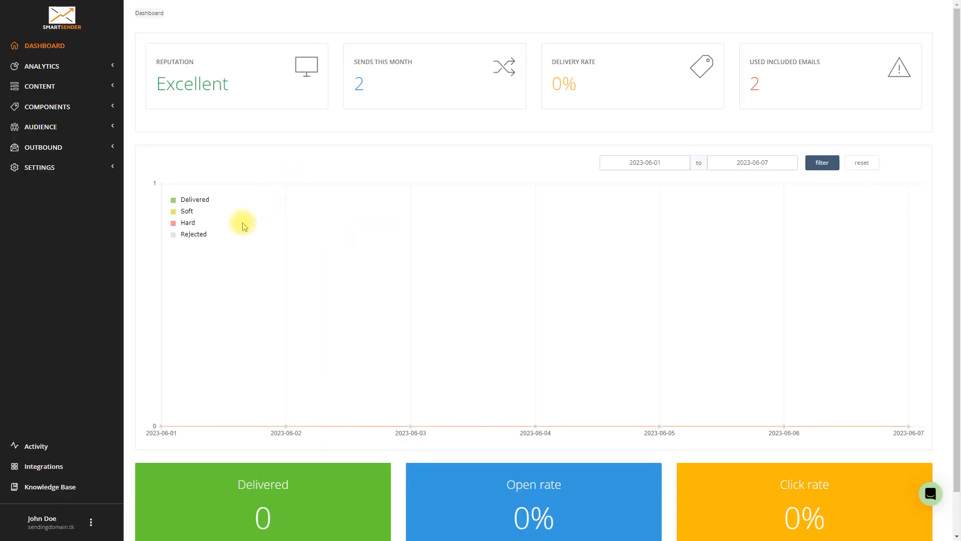
# - Open the API docs from the knowledge base and examine the Add New Contact request under Manage Contacts
pyautogui.click(46, 489)
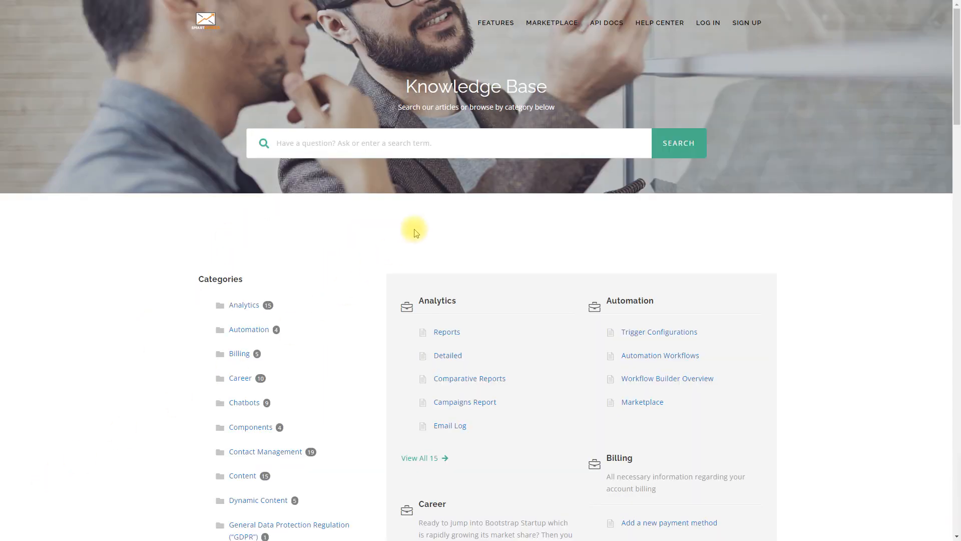
pyautogui.click(594, 29)
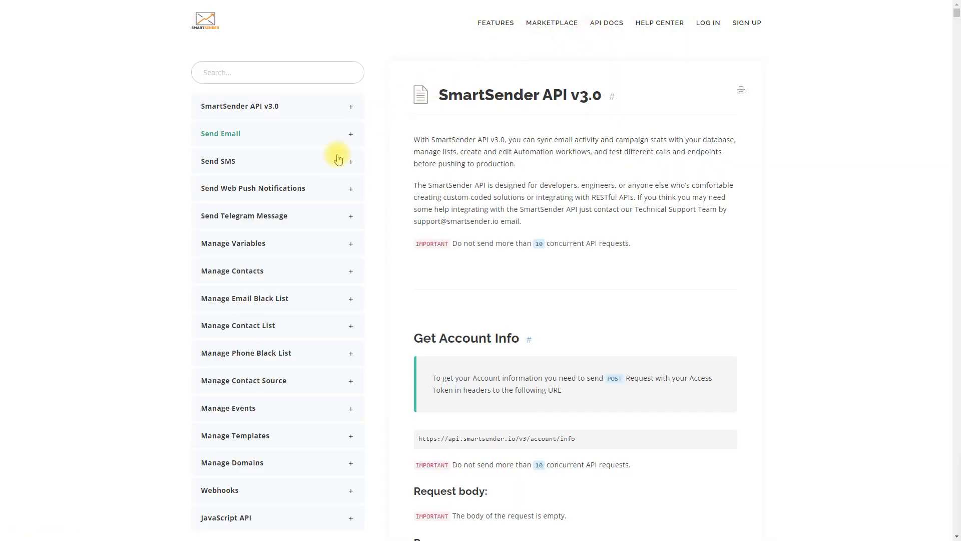
pyautogui.click(258, 270)
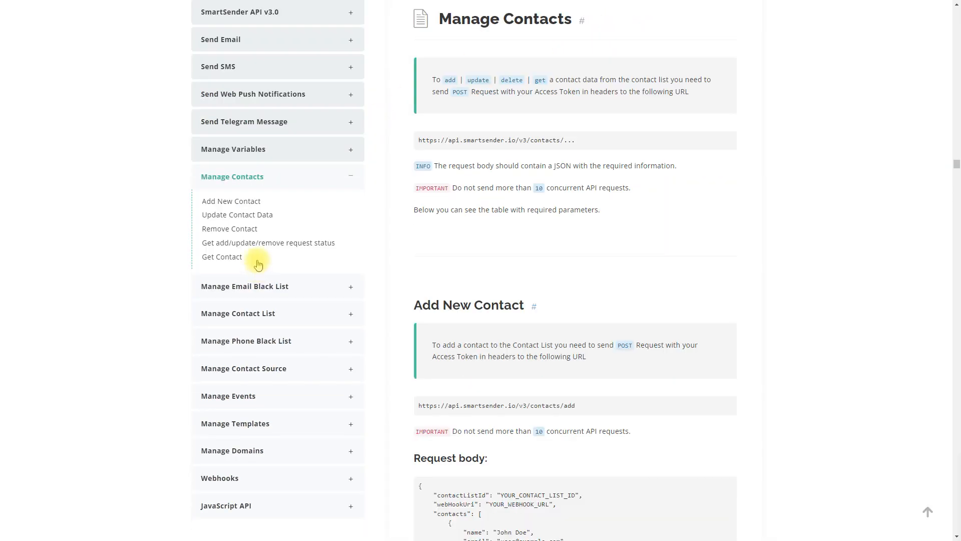
pyautogui.click(236, 201)
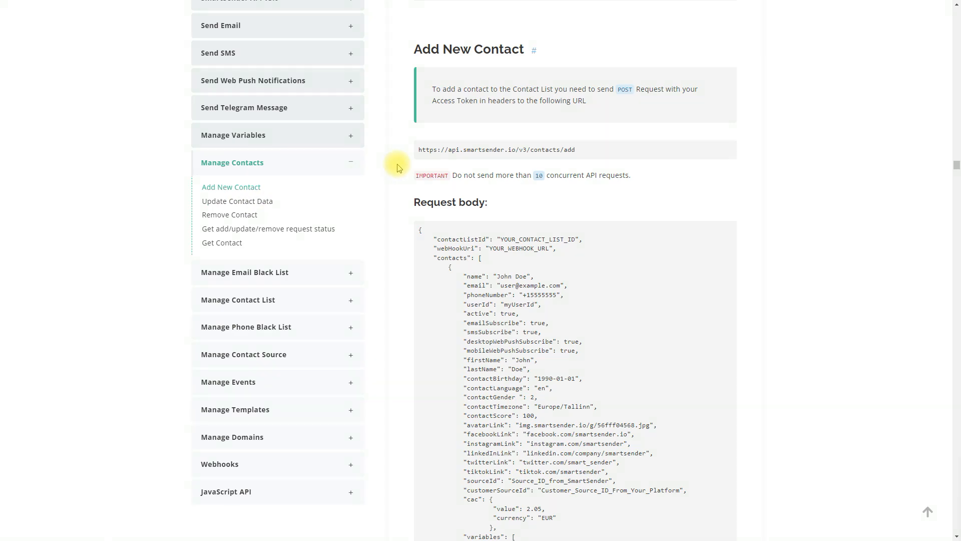
pyautogui.scroll(-4, 397, 167)
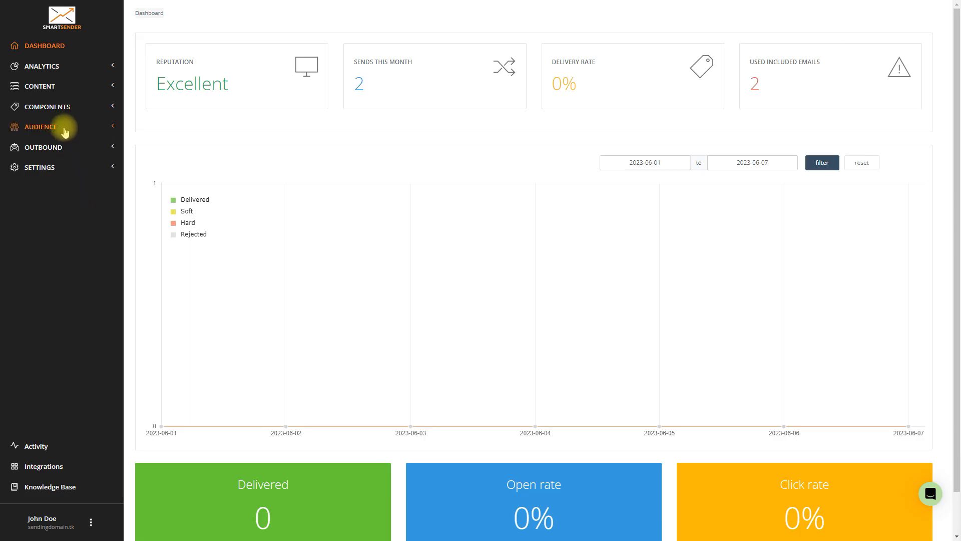
# - Open the audience's contact lists and view the information of the Default Contact List
pyautogui.click(65, 131)
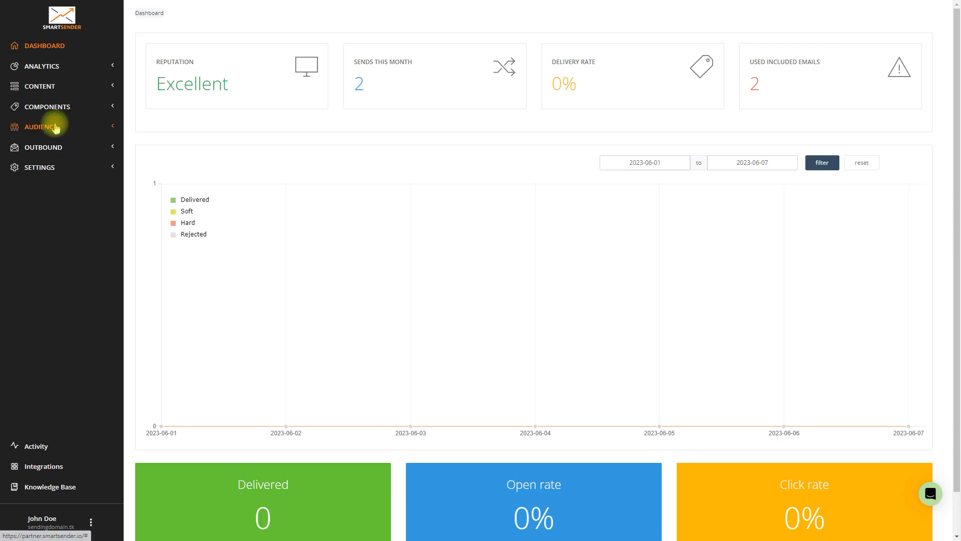
pyautogui.click(20, 147)
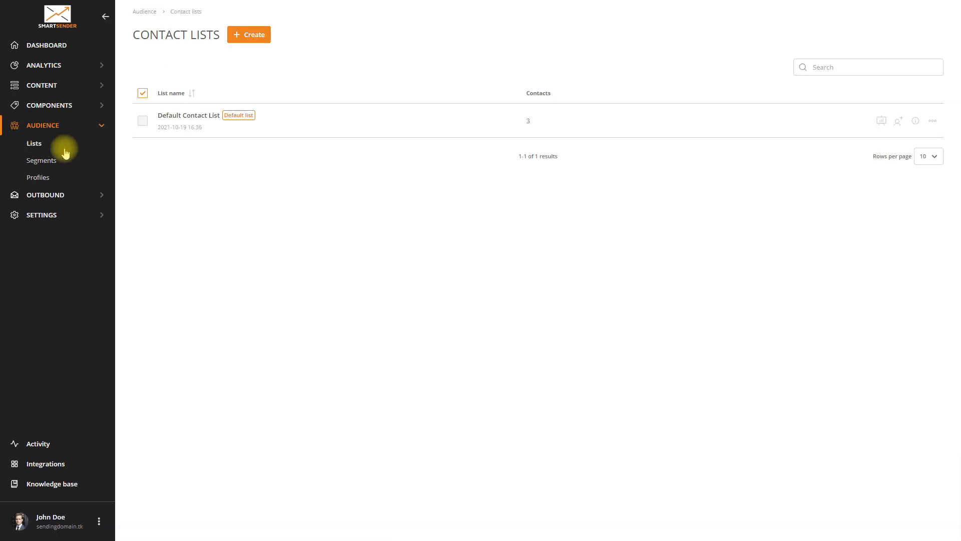
pyautogui.click(914, 122)
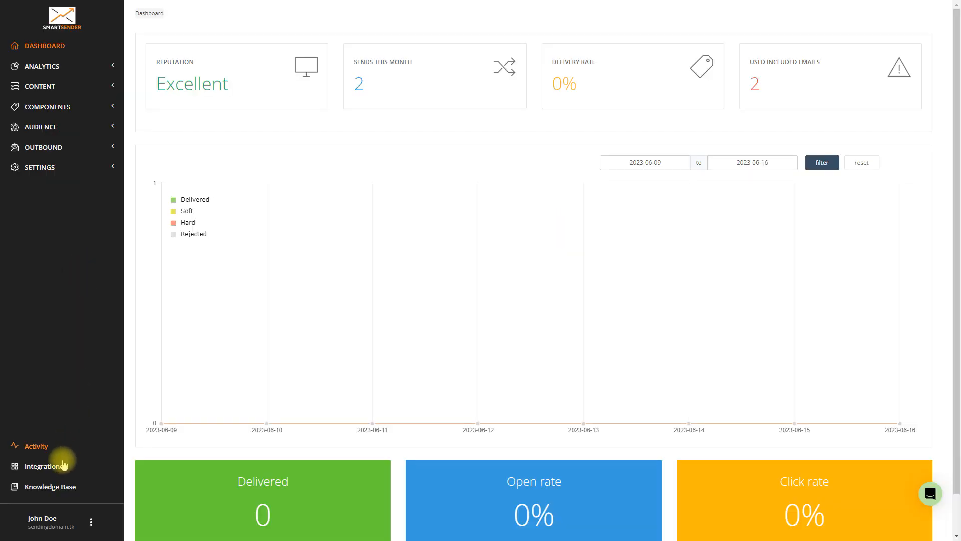
# - Open the Mailchimp integration and its help article on importing Mailchimp contacts
pyautogui.click(55, 466)
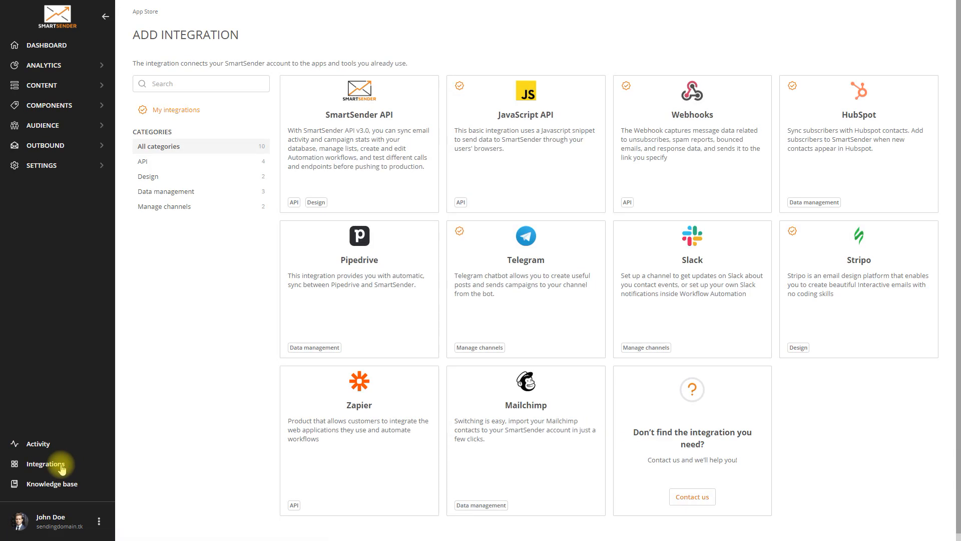
pyautogui.click(463, 420)
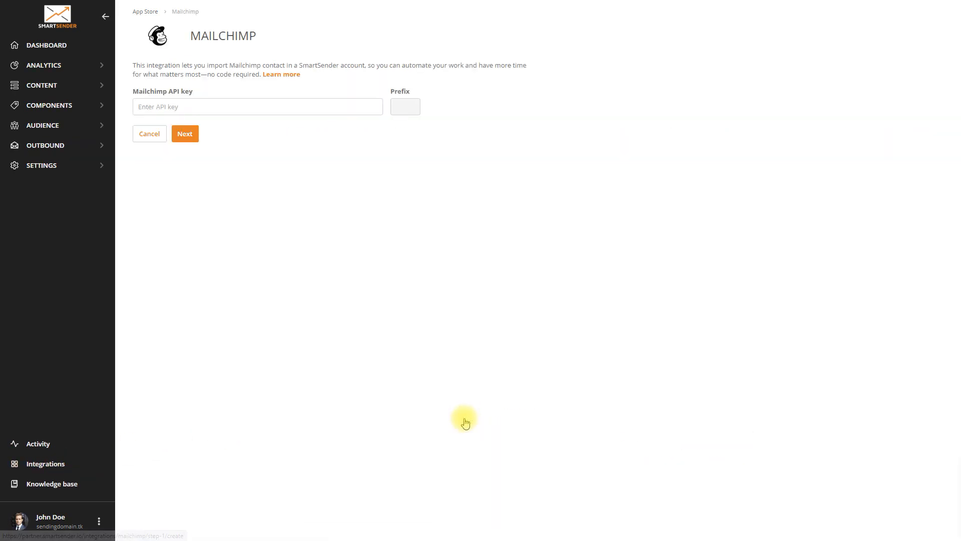
pyautogui.click(290, 75)
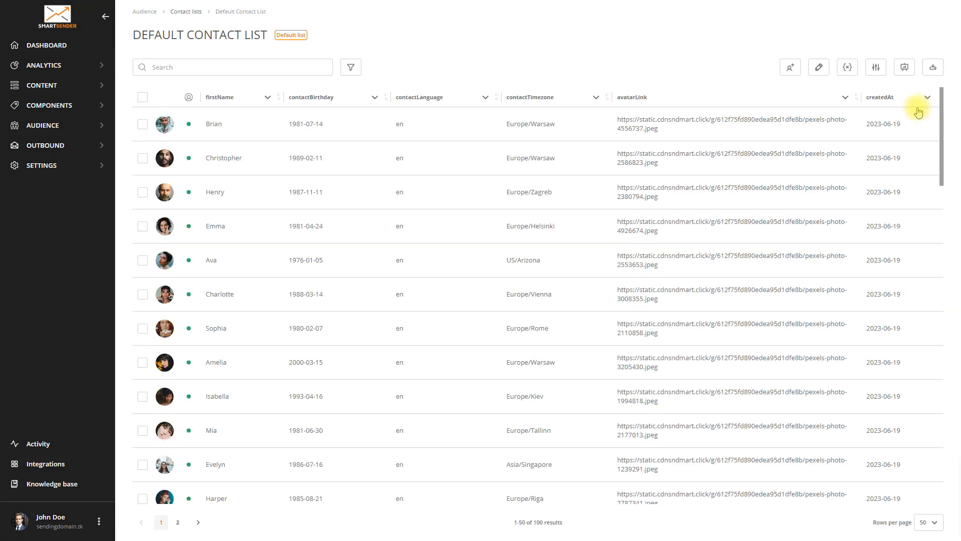
pyautogui.scroll(-2, 919, 112)
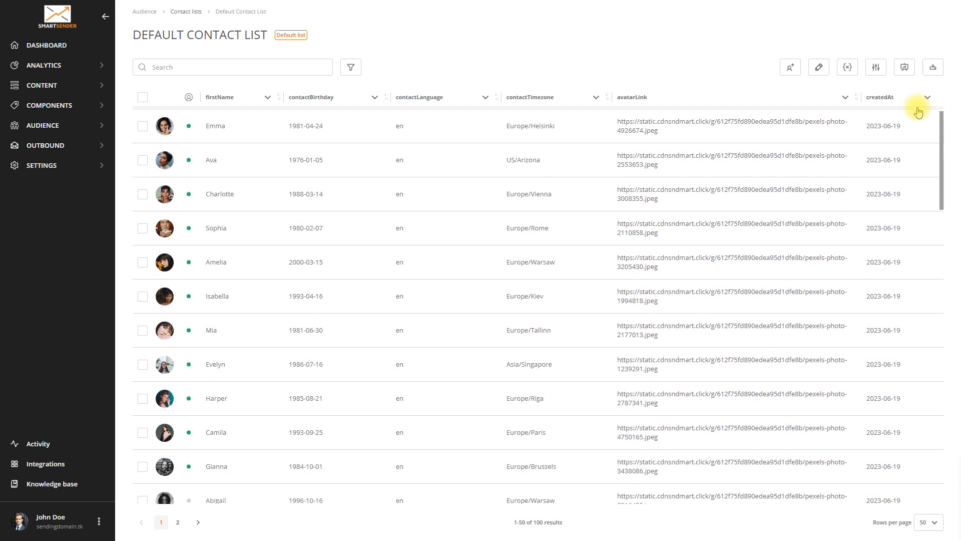
pyautogui.scroll(-4, 919, 112)
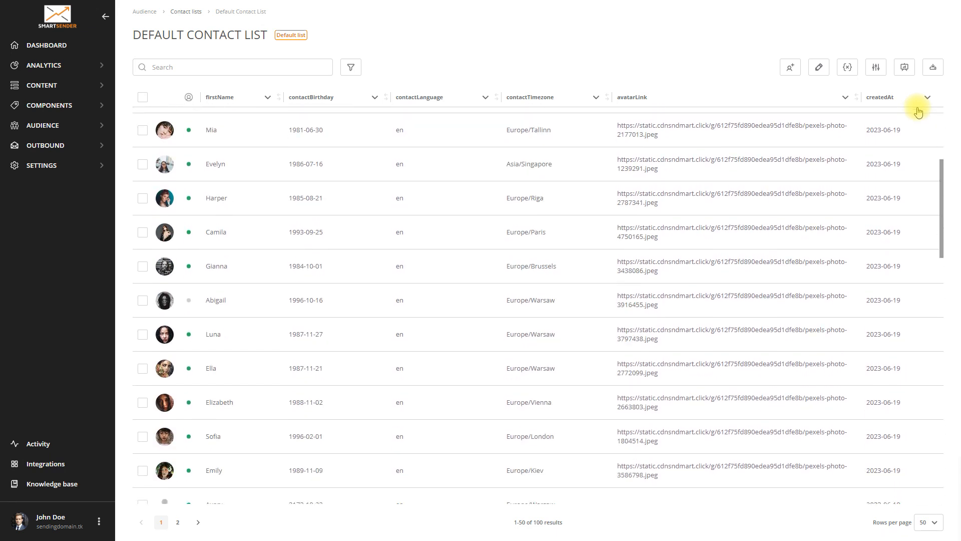
pyautogui.scroll(-1, 919, 112)
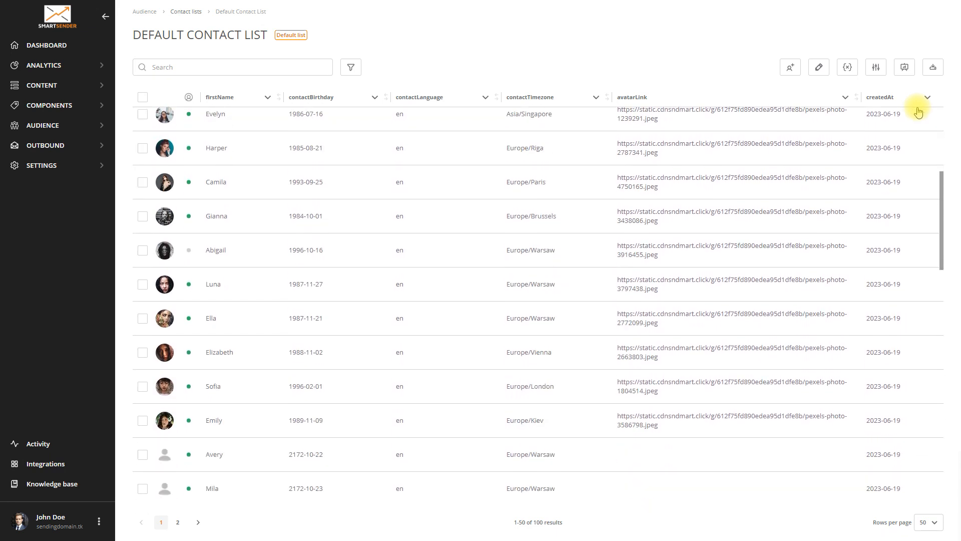